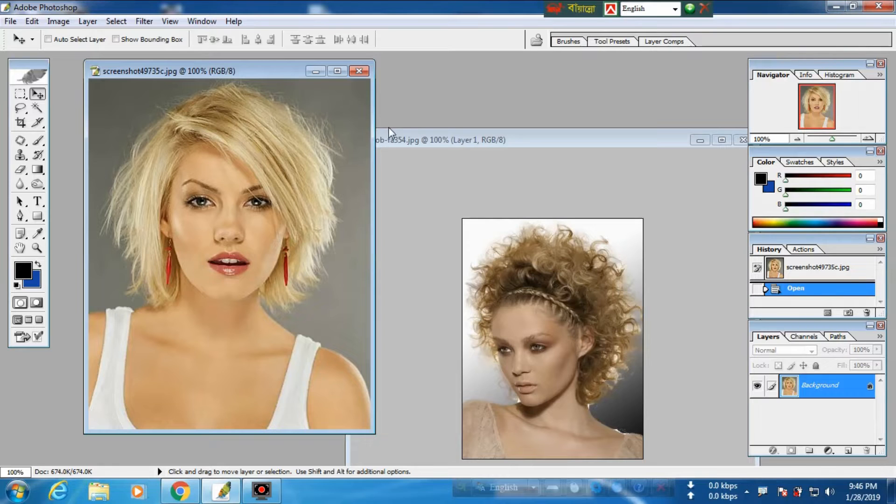
Step: Start the Extract filter on the blonde portrait and highlight its hair and shoulder edges in green with brush size 43
click(337, 72)
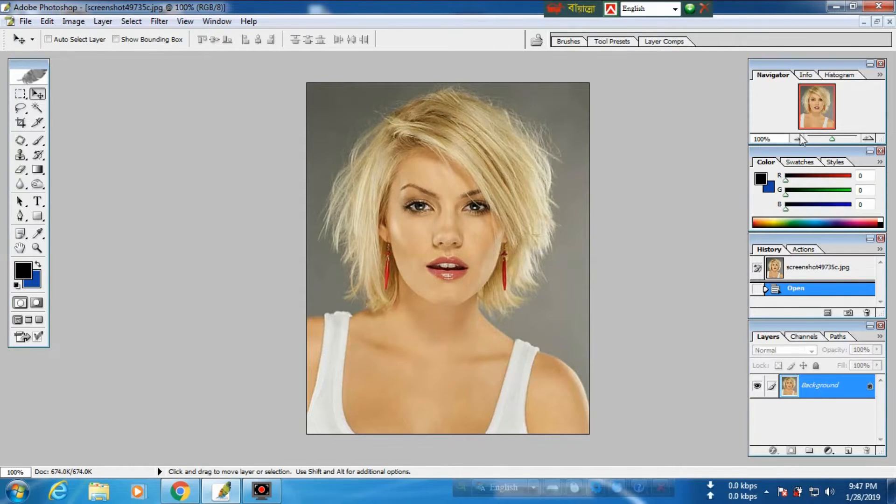
click(828, 139)
drag(827, 138, 832, 139)
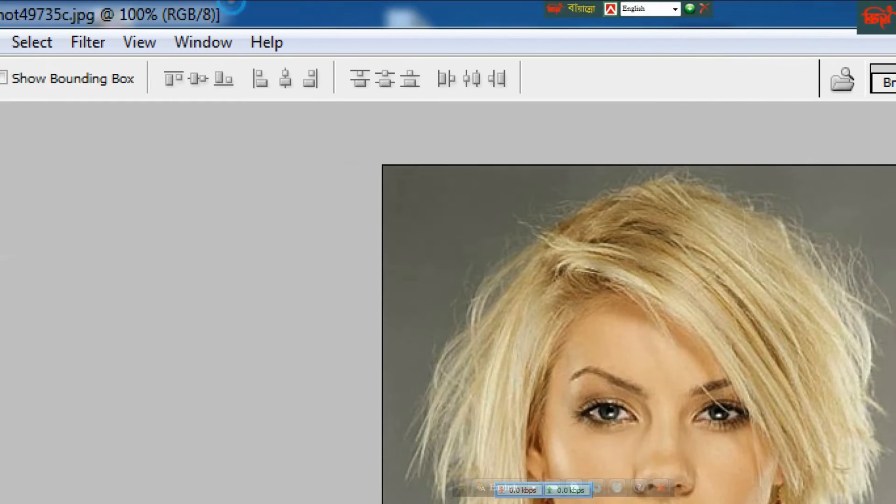
drag(60, 27, 107, 55)
click(86, 42)
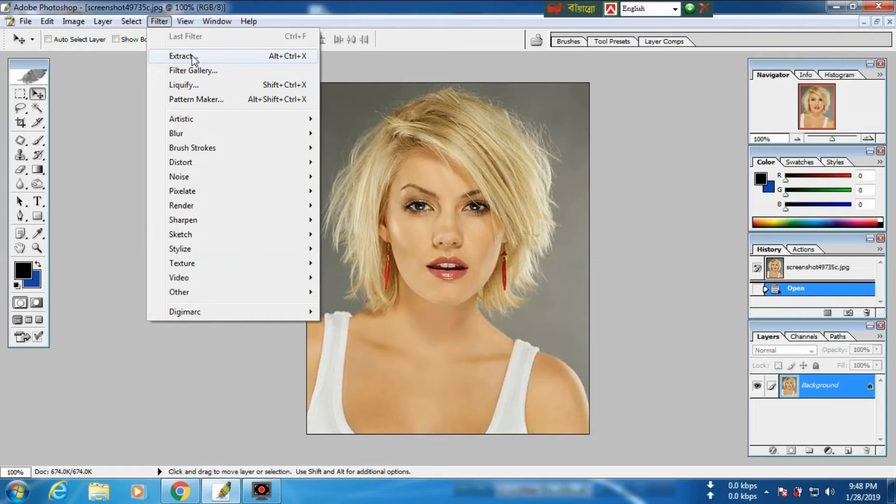
click(181, 56)
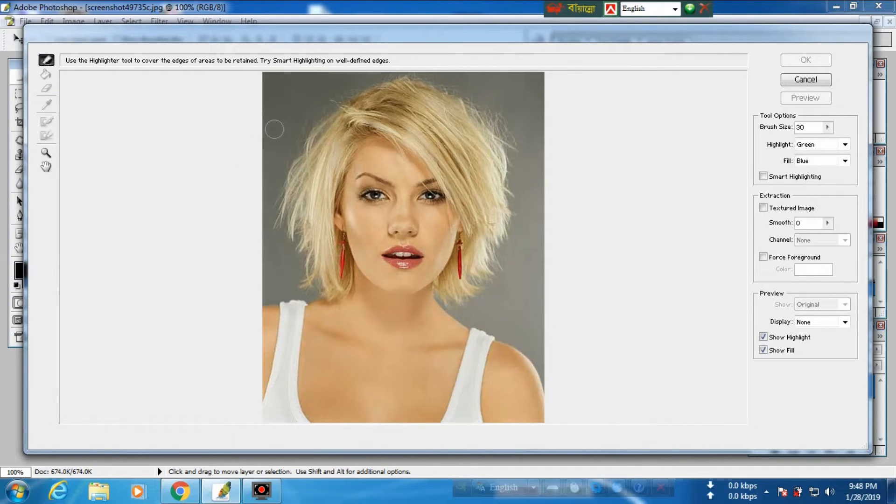
mouse_move(268, 293)
mouse_down()
mouse_move(321, 285)
mouse_move(305, 273)
mouse_move(283, 213)
mouse_move(289, 149)
mouse_move(306, 121)
mouse_move(379, 75)
mouse_move(451, 80)
mouse_move(499, 133)
mouse_move(512, 191)
mouse_move(506, 233)
mouse_move(481, 278)
mouse_move(457, 302)
mouse_move(445, 299)
mouse_move(530, 343)
mouse_move(552, 390)
mouse_up()
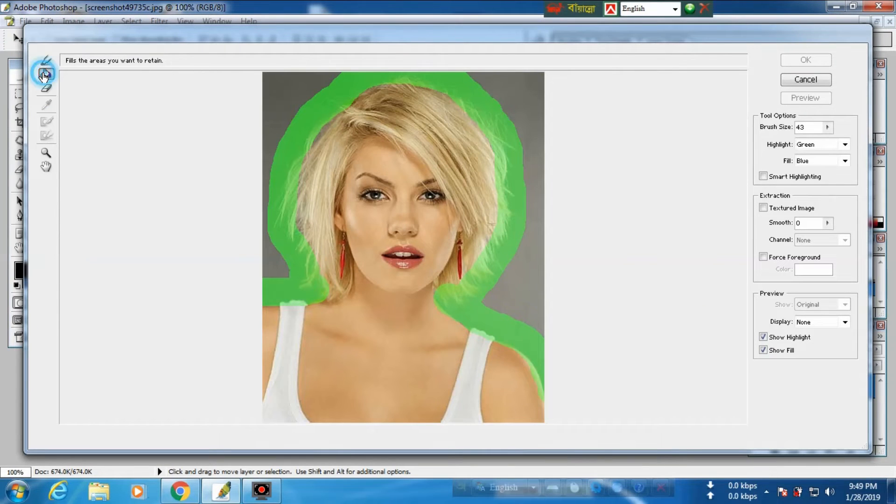
Step: Fill the subject inside the highlighted outline as the area to retain and extract it from the grey background
click(45, 74)
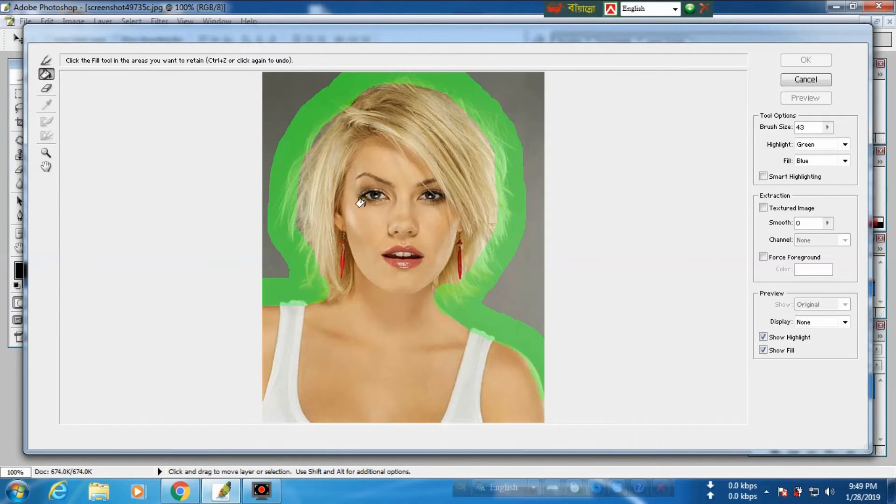
click(381, 181)
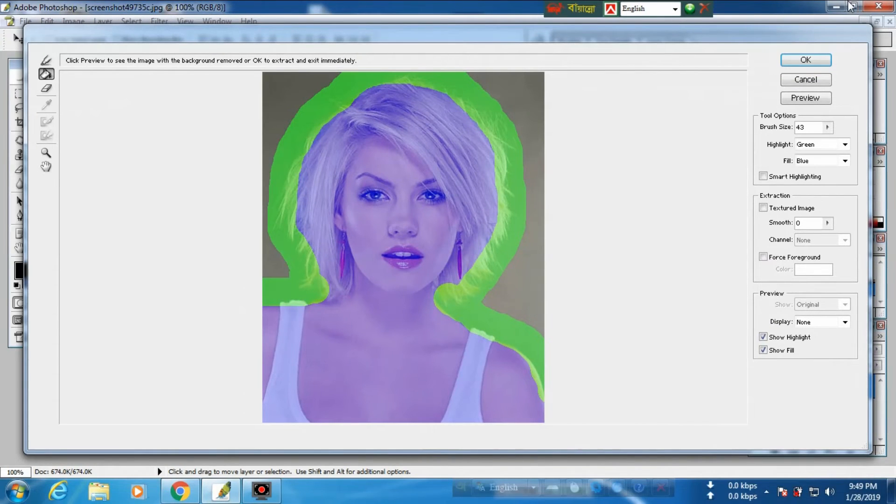
click(806, 61)
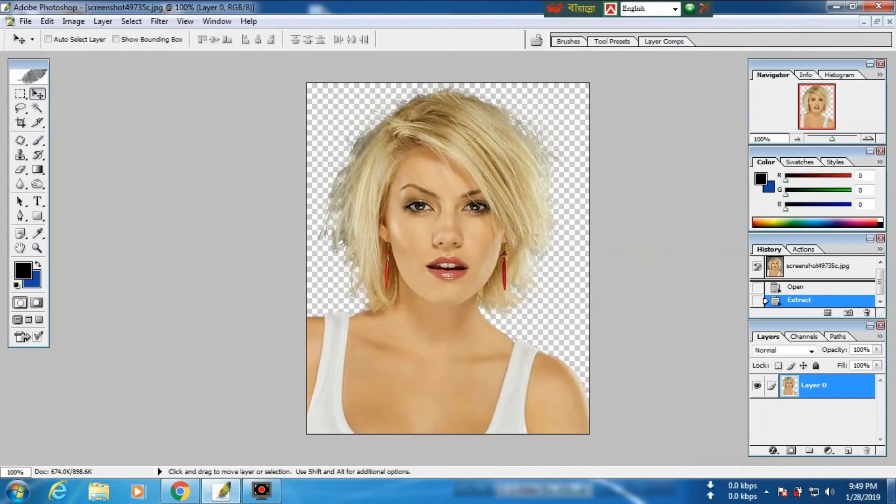
Step: Add a new layer filled with the blue background color and place it beneath the extracted portrait layer
click(835, 435)
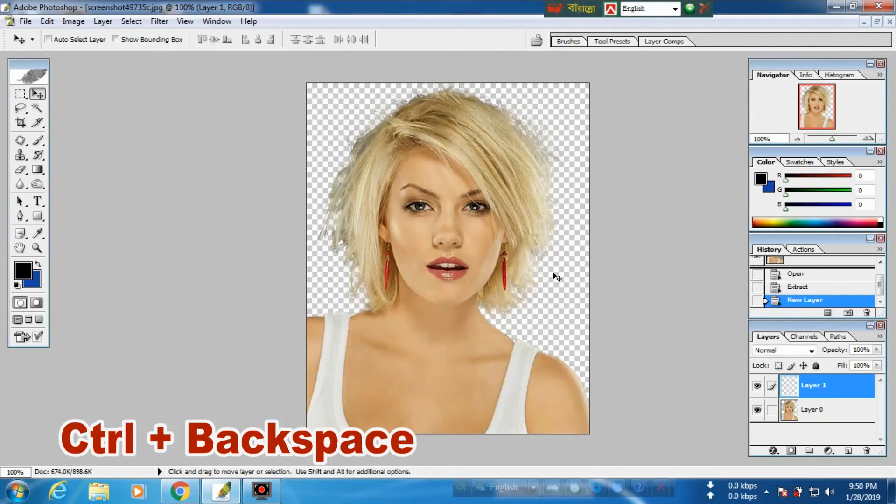
key(ctrl+BackSpace)
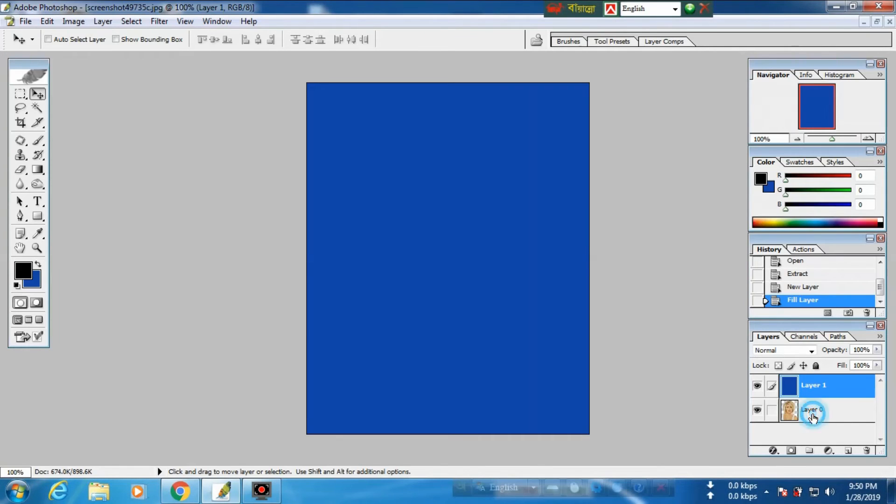
drag(769, 406, 772, 367)
drag(812, 391, 811, 383)
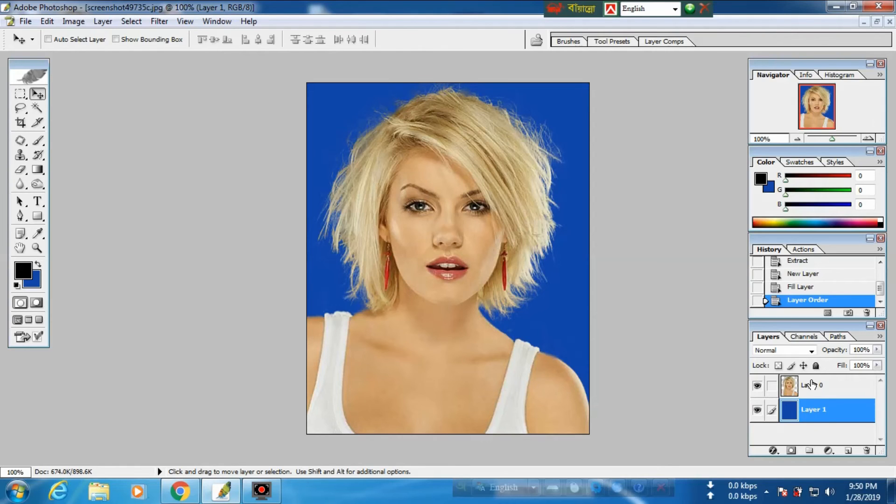
Step: Open the backdrop image numbered (52), with the blue curtain and garden gate, from its folder on the D: drive
click(876, 21)
double_click(586, 74)
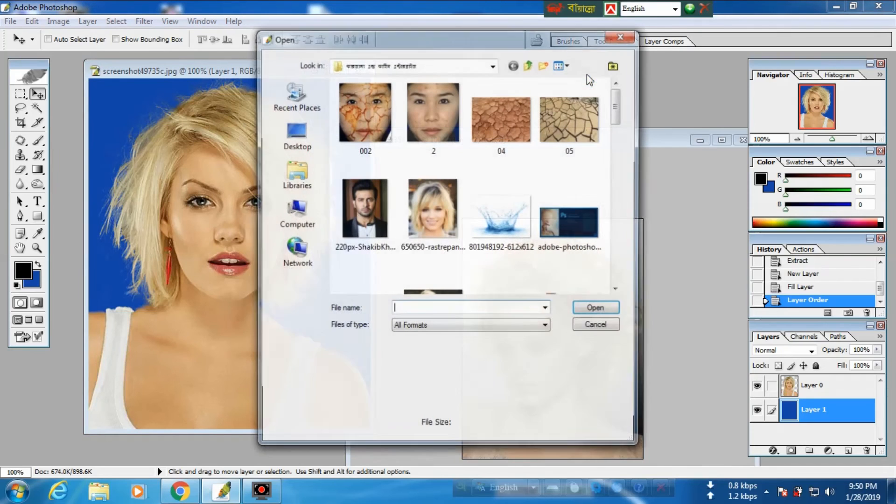
click(294, 212)
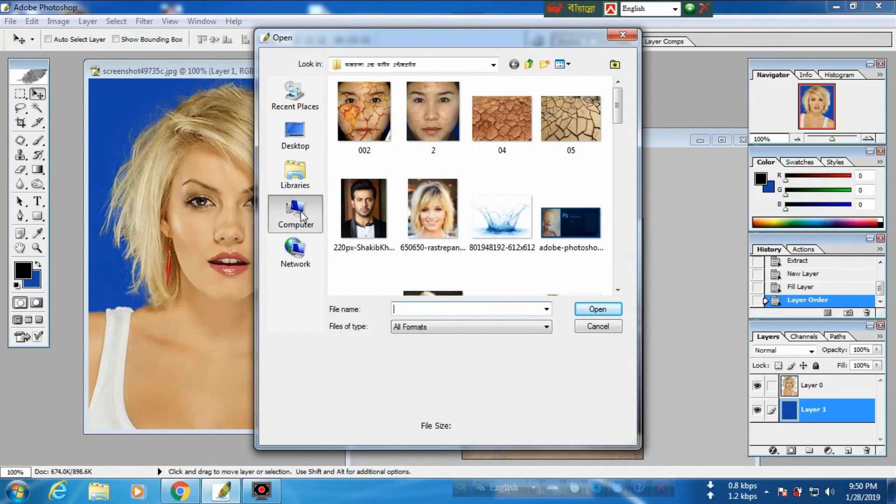
double_click(407, 148)
double_click(500, 122)
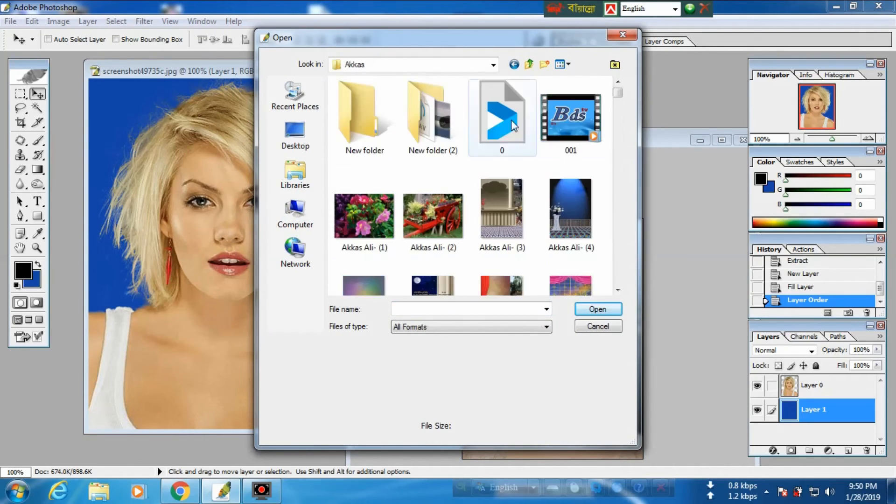
drag(618, 89, 625, 114)
click(570, 168)
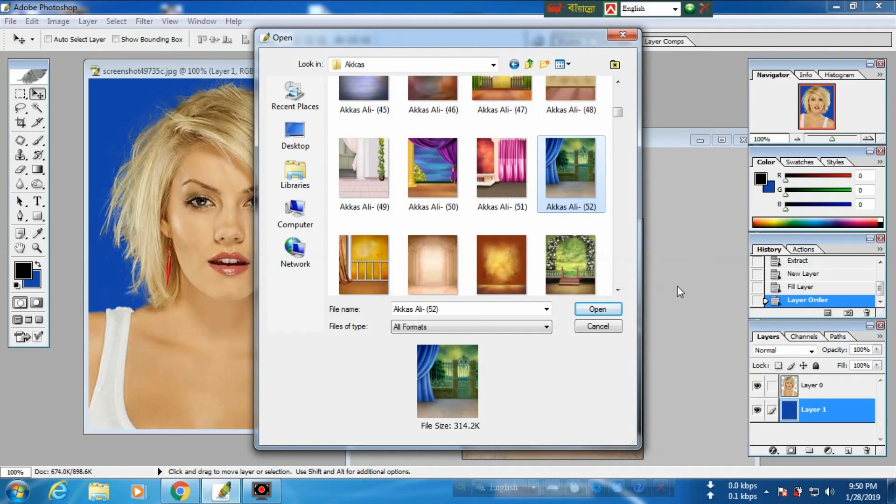
click(597, 309)
Step: Copy the curtain-and-gate backdrop into the portrait document, between the extracted portrait and the blue layer
drag(218, 75, 500, 163)
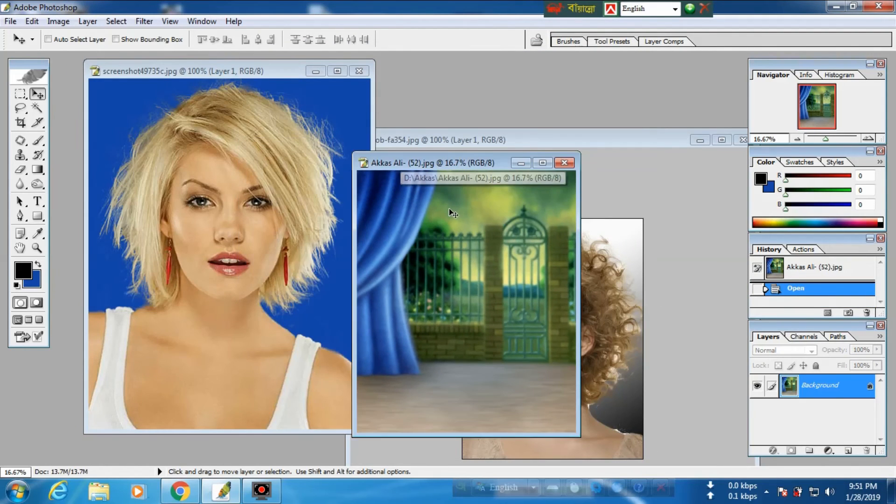
drag(449, 208, 304, 194)
scroll(304, 193, down, 3)
scroll(304, 194, up, 1)
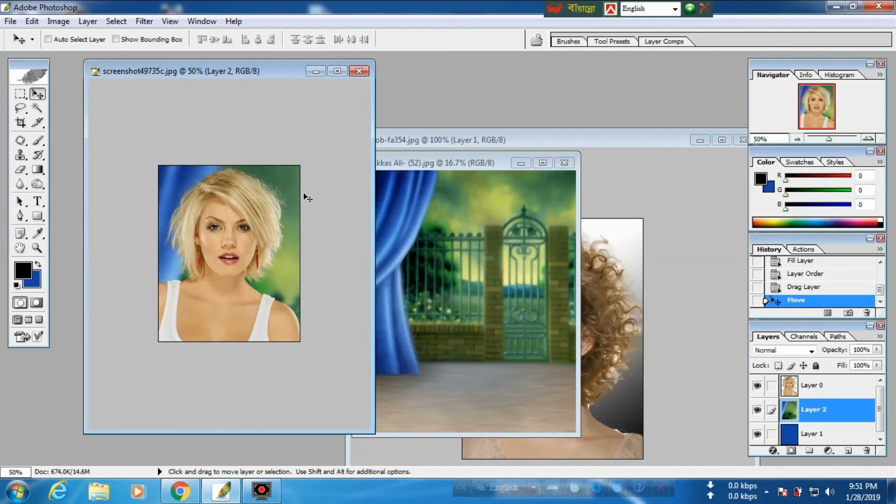
Step: Scale down the backdrop layer with Free Transform and reposition it so the curtain and gate frame the portrait
key(ctrl+t)
scroll(303, 193, down, 3)
drag(150, 204, 208, 273)
drag(269, 299, 251, 241)
key(Return)
scroll(254, 244, up, 4)
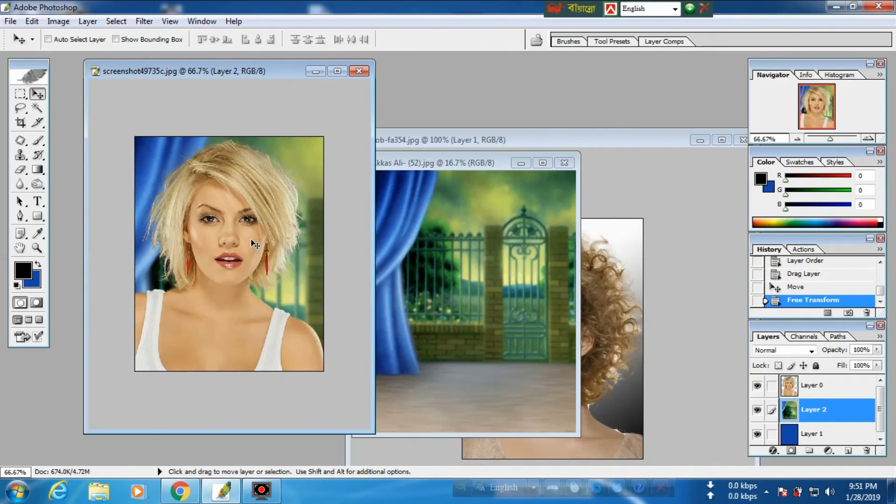
drag(249, 240, 214, 224)
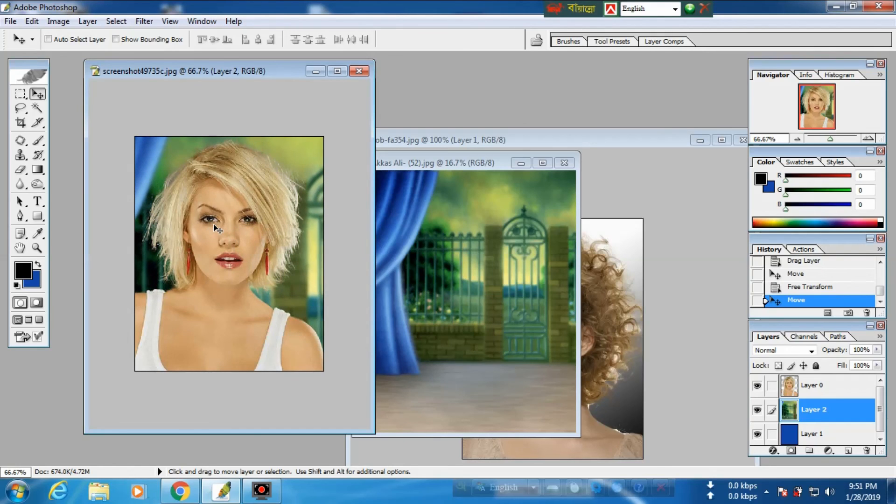